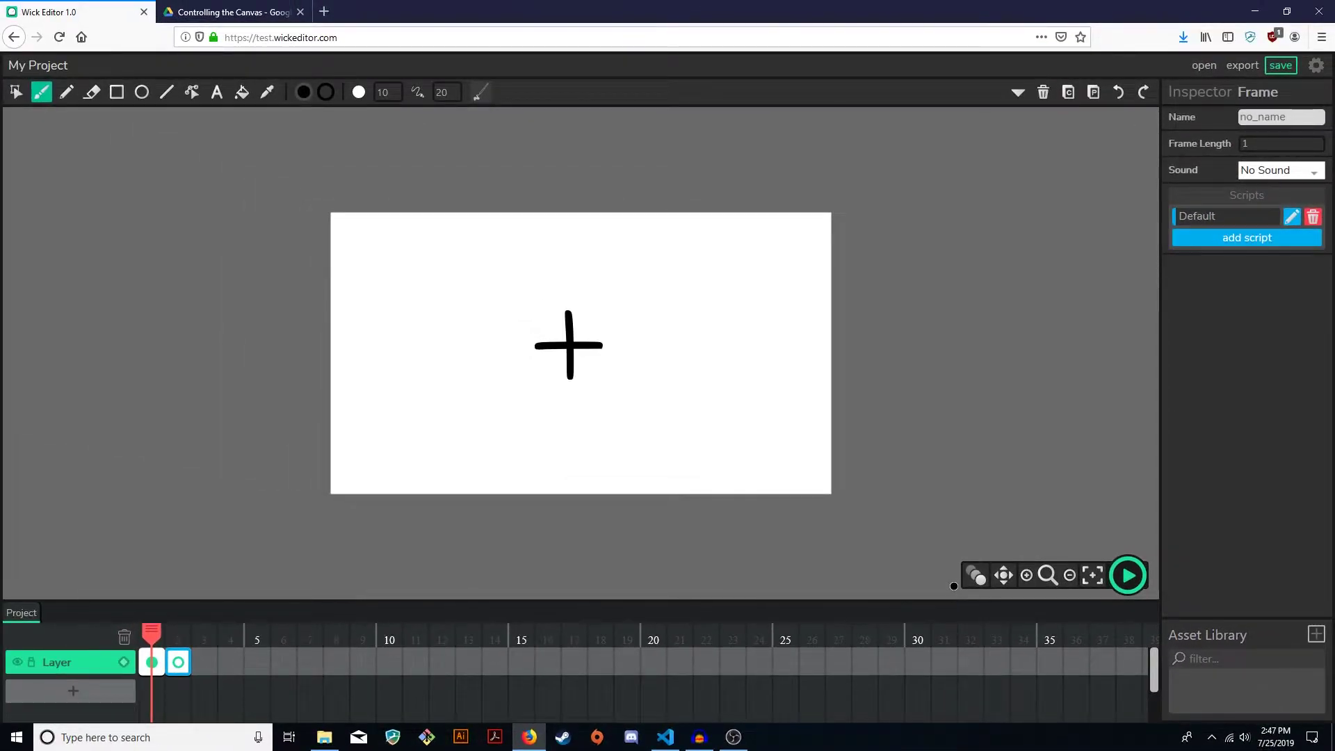
# Turn on Onion Skinning and move to frame 2 to see frame 1's ghosted cross
pyautogui.click(976, 577)
pyautogui.click(975, 588)
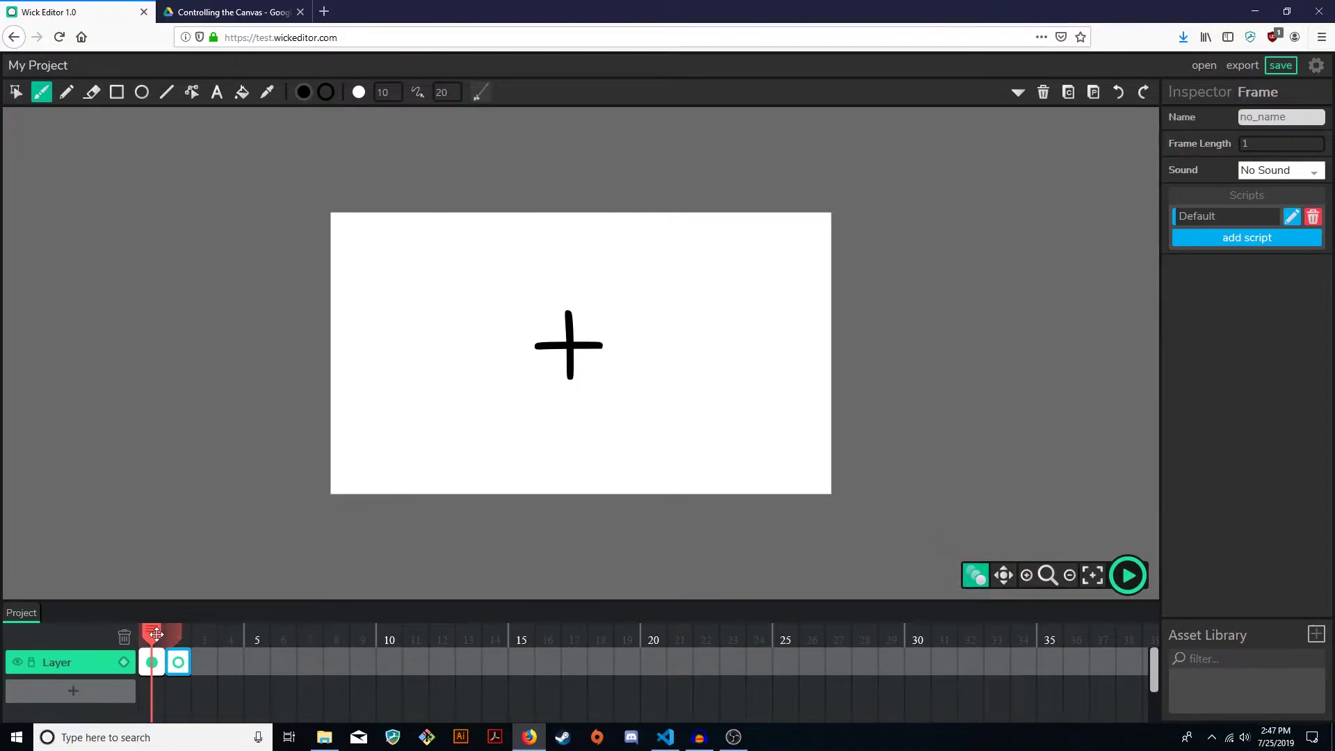
pyautogui.moveTo(151, 634); pyautogui.dragTo(179, 632)
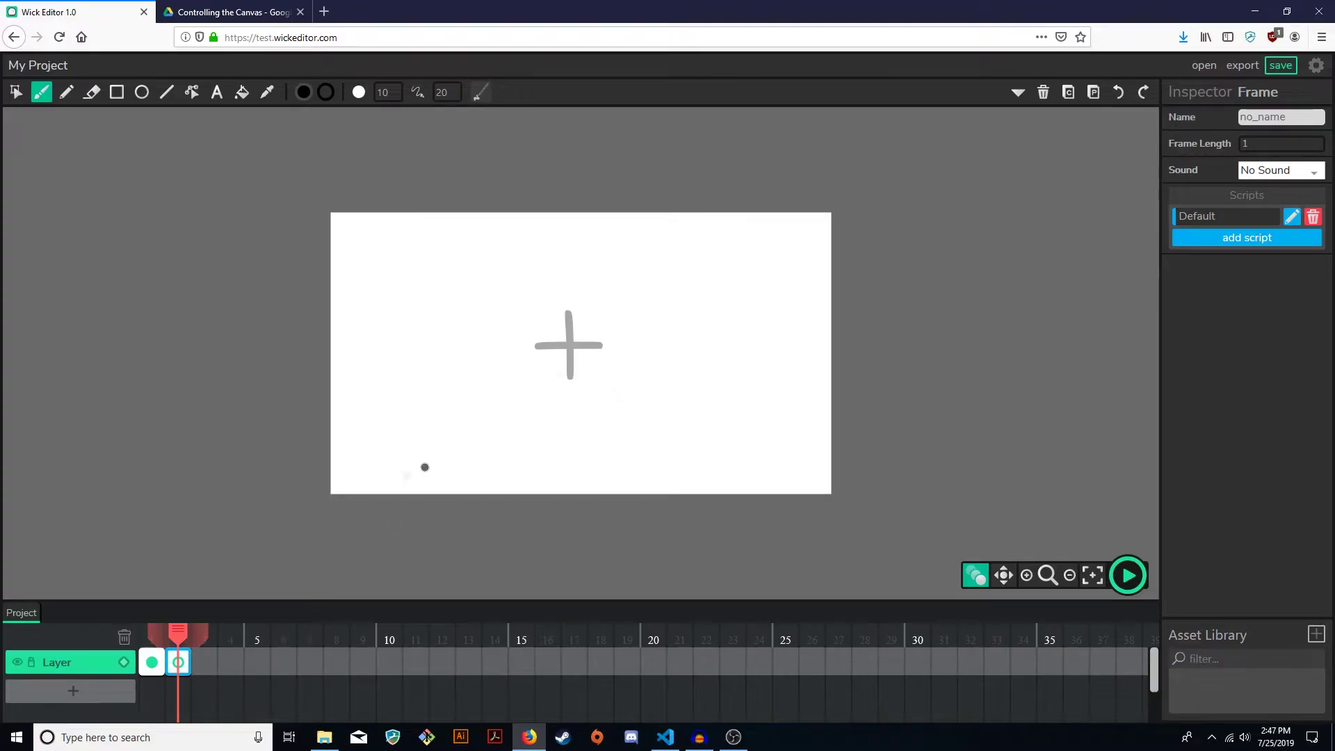
# Trace the ghost with a black brush cross, compare frames 1 and 2, then disable Onion Skinning
pyautogui.moveTo(565, 313)
pyautogui.mouseDown()
pyautogui.moveTo(568, 379)
pyautogui.moveTo(546, 347)
pyautogui.moveTo(602, 346)
pyautogui.mouseUp()
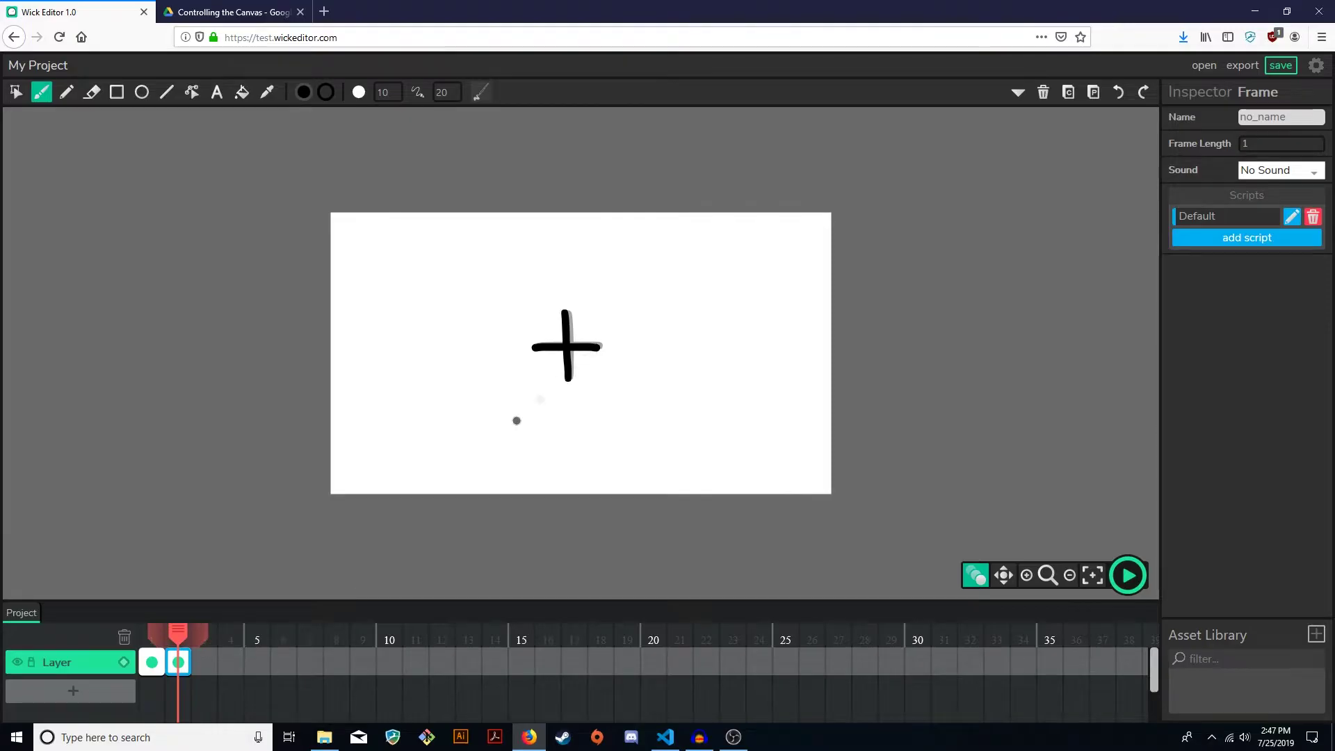
pyautogui.moveTo(176, 632); pyautogui.dragTo(145, 630)
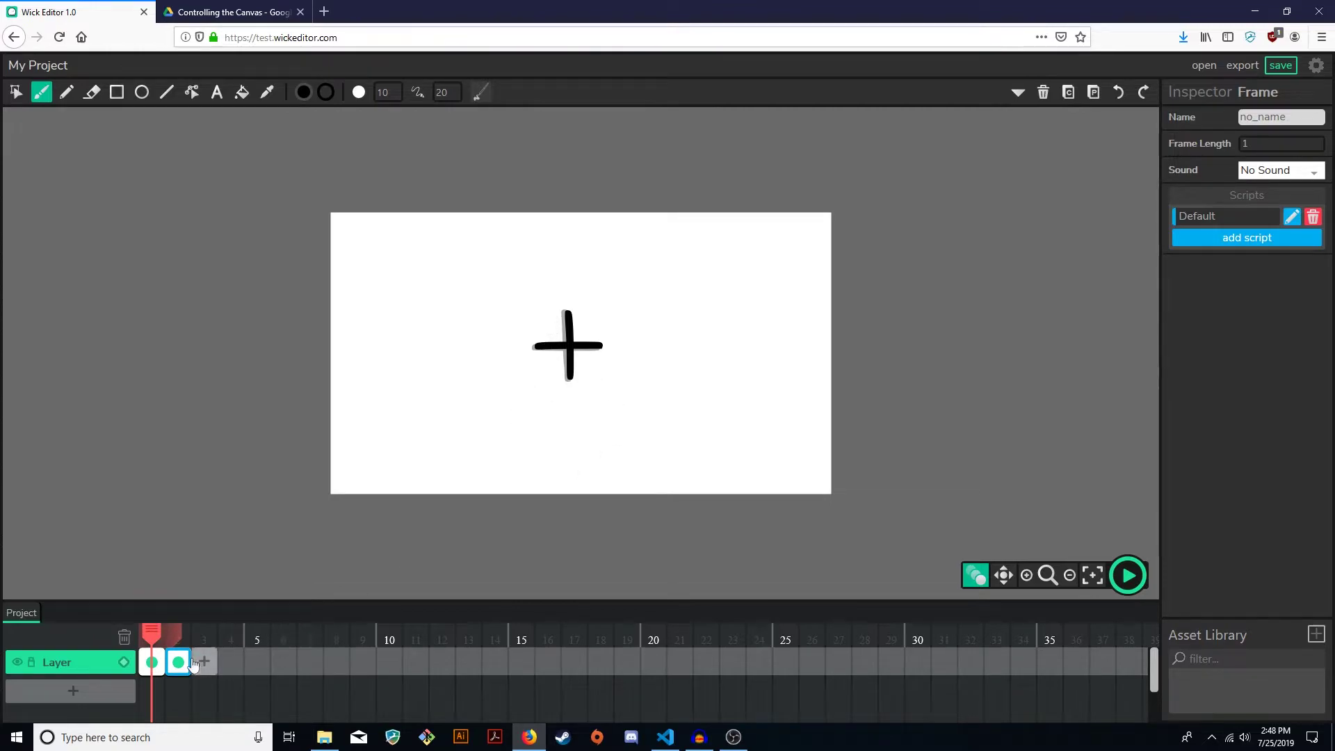
pyautogui.moveTo(152, 637)
pyautogui.mouseDown()
pyautogui.moveTo(174, 637)
pyautogui.moveTo(158, 637)
pyautogui.mouseUp()
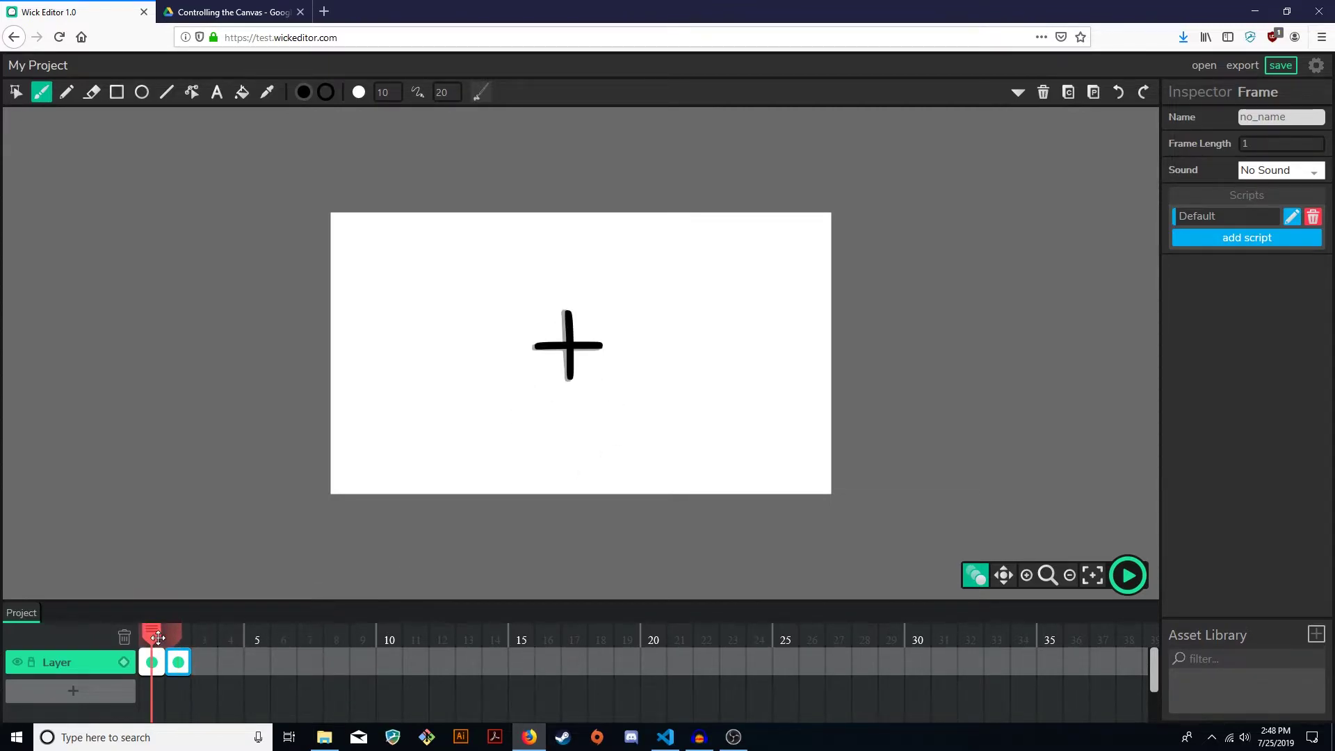
pyautogui.click(974, 577)
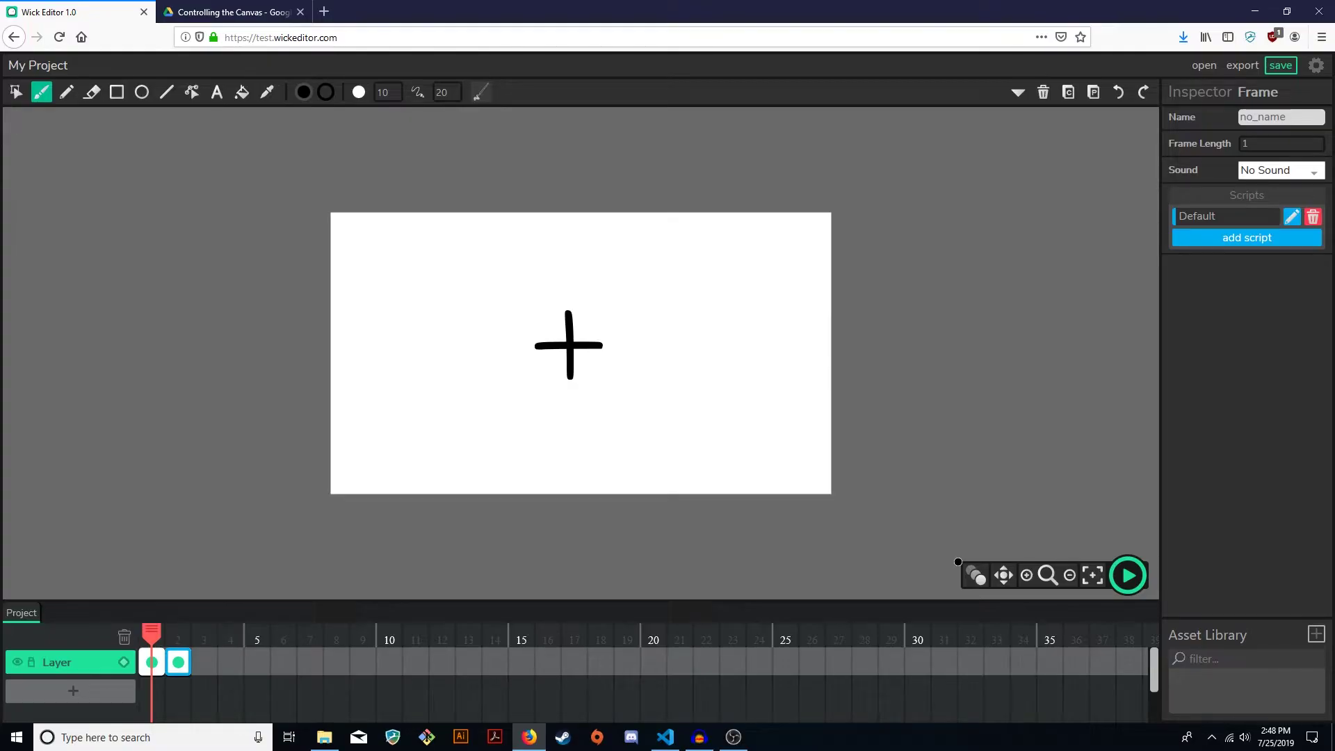
# Pan the stage down and left with the Pan tool, then with Space while brushing
pyautogui.click(1010, 583)
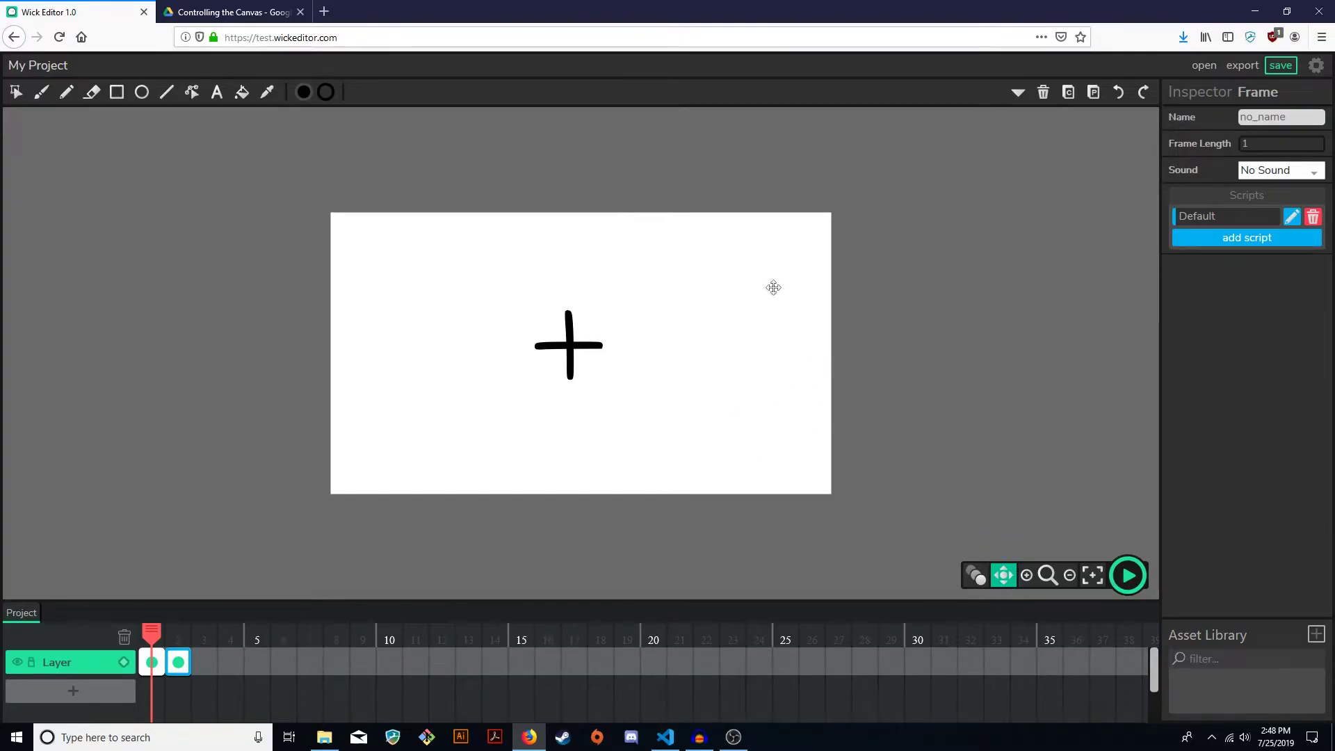
pyautogui.moveTo(771, 286)
pyautogui.mouseDown()
pyautogui.moveTo(700, 343)
pyautogui.moveTo(862, 369)
pyautogui.moveTo(855, 218)
pyautogui.moveTo(701, 257)
pyautogui.moveTo(742, 352)
pyautogui.moveTo(873, 272)
pyautogui.moveTo(745, 328)
pyautogui.moveTo(867, 375)
pyautogui.moveTo(598, 340)
pyautogui.moveTo(892, 347)
pyautogui.moveTo(804, 340)
pyautogui.mouseUp()
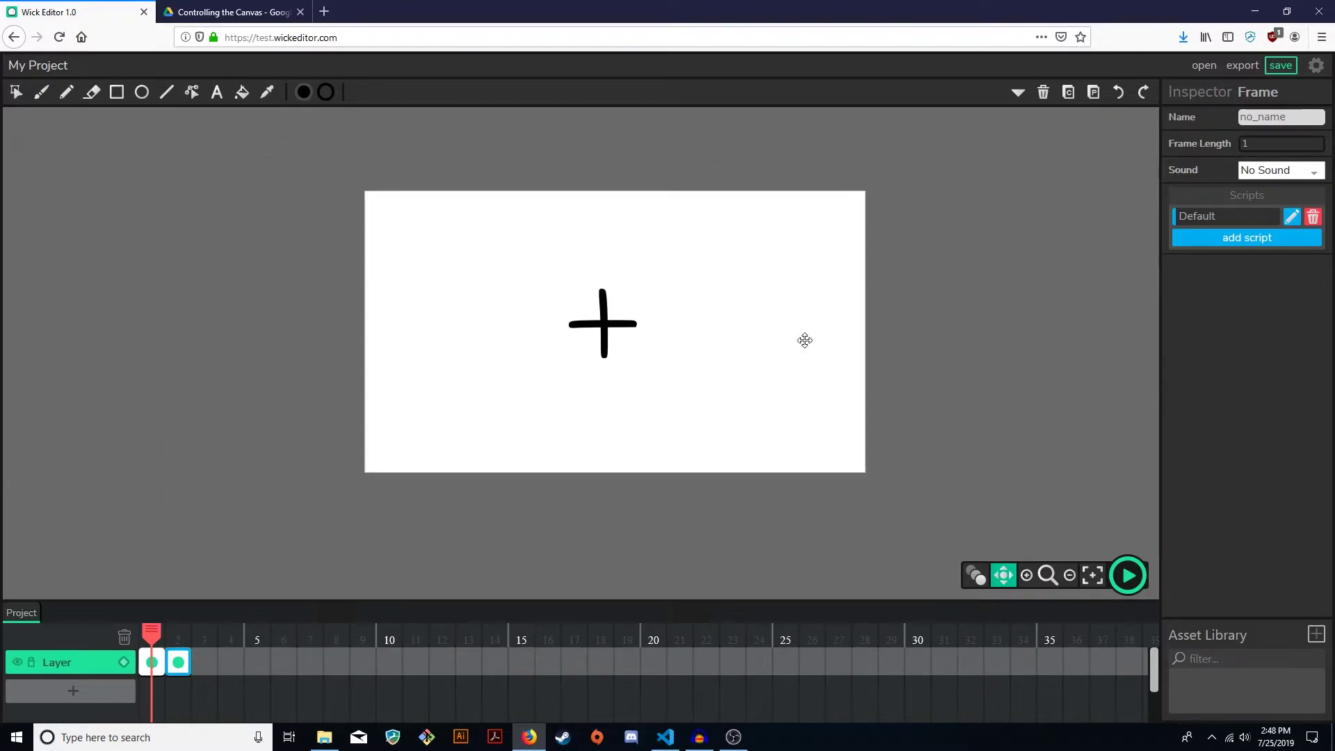
pyautogui.press('b')
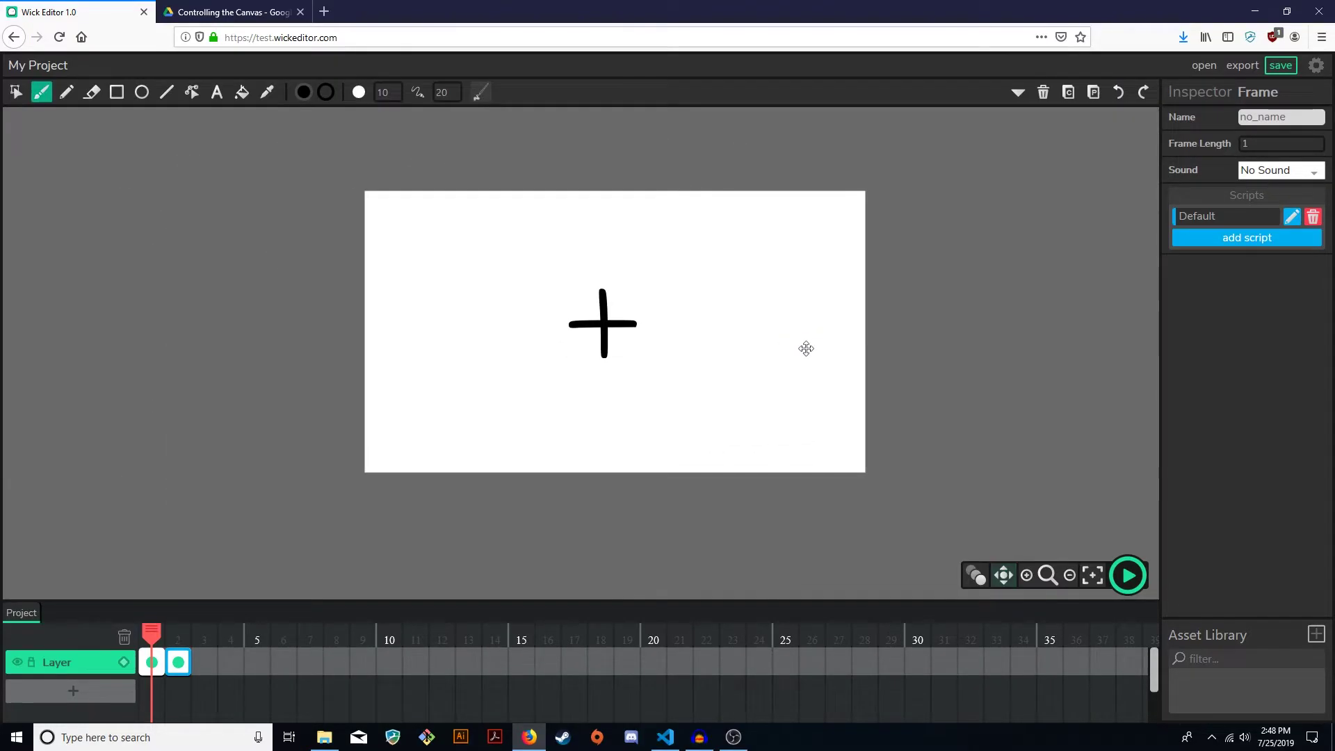
pyautogui.press('space')
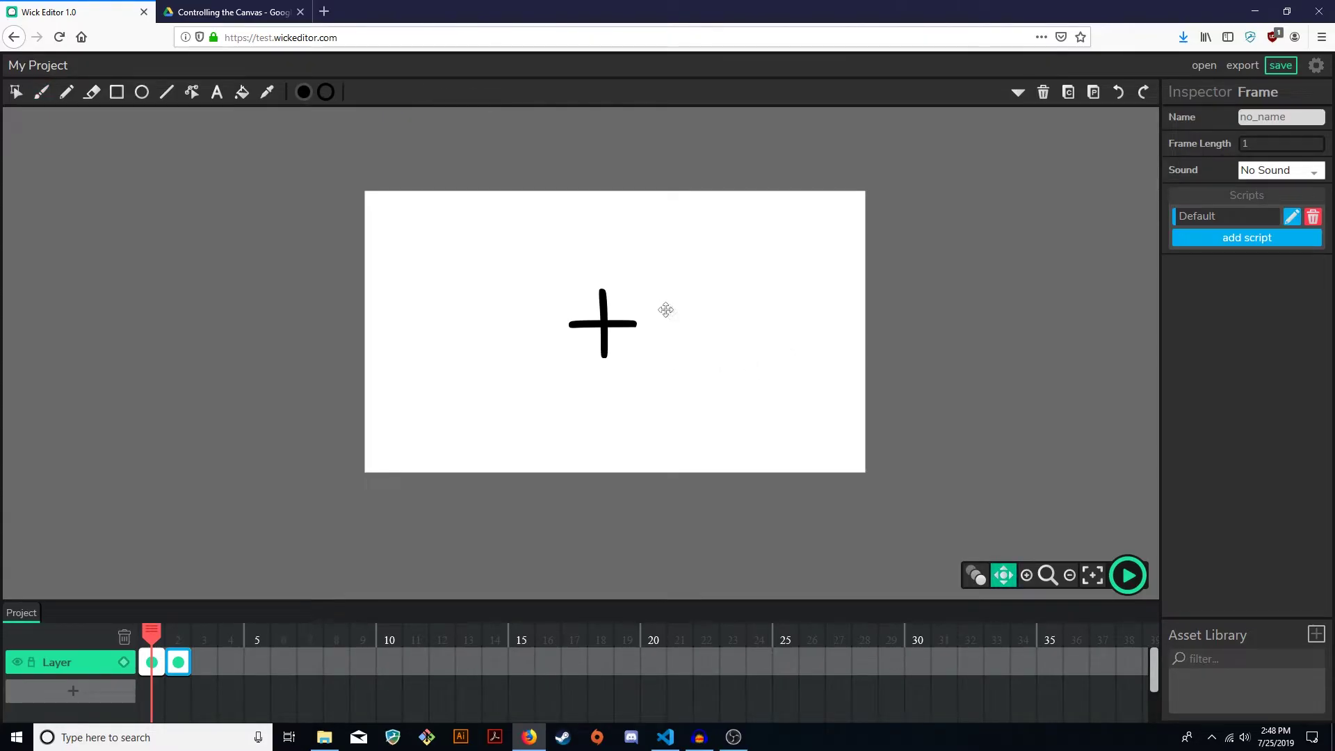
pyautogui.moveTo(668, 307)
pyautogui.mouseDown()
pyautogui.moveTo(715, 268)
pyautogui.moveTo(643, 346)
pyautogui.mouseUp()
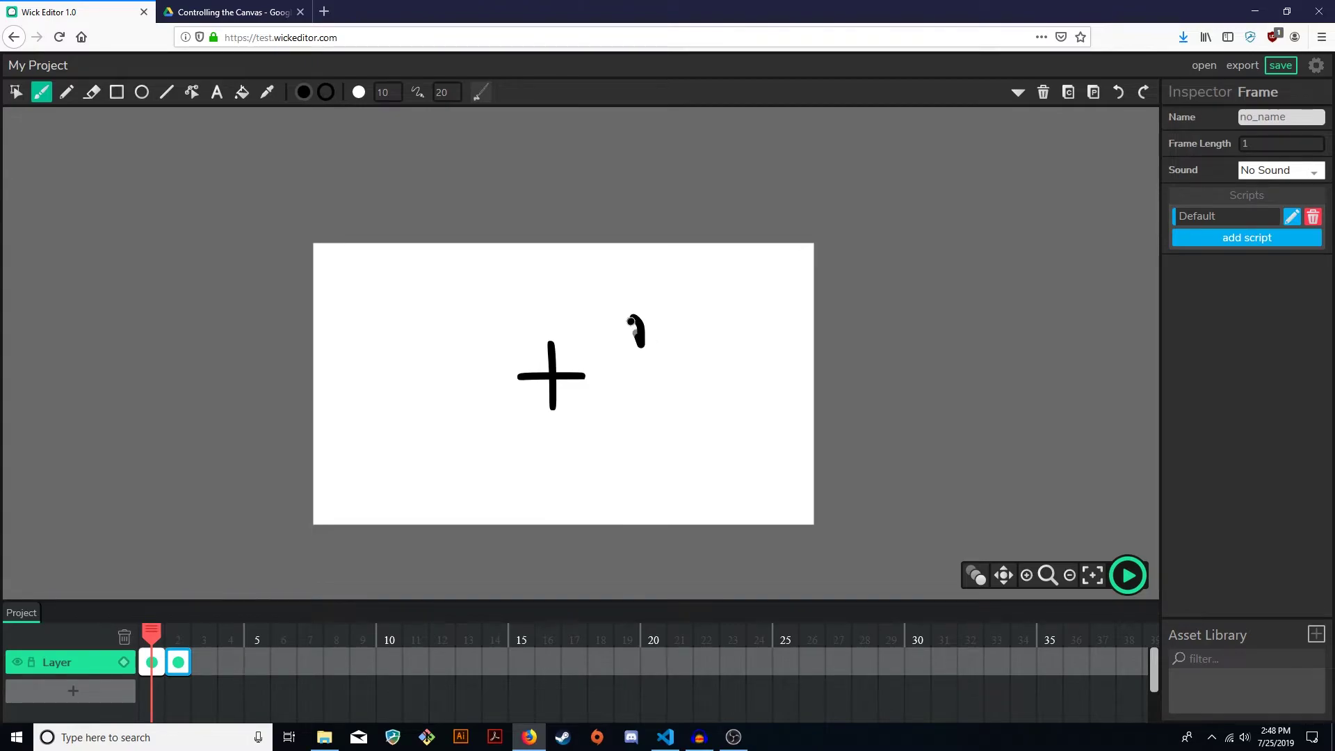
# Space-pan the stage again, then undo the stray strokes beside the cross
pyautogui.press('space')
pyautogui.moveTo(704, 299)
pyautogui.mouseDown()
pyautogui.moveTo(653, 334)
pyautogui.moveTo(763, 286)
pyautogui.moveTo(729, 308)
pyautogui.mouseUp()
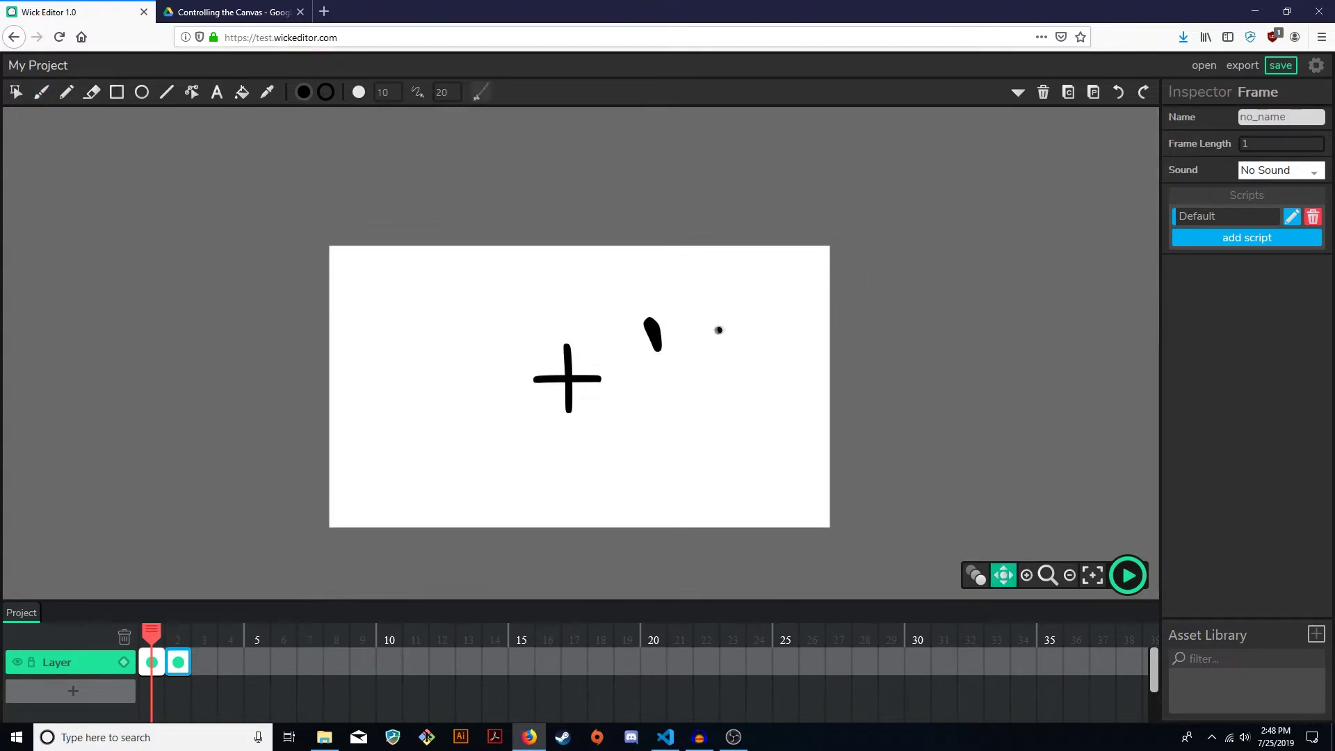
pyautogui.moveTo(650, 321)
pyautogui.mouseDown()
pyautogui.moveTo(675, 298)
pyautogui.moveTo(659, 329)
pyautogui.moveTo(686, 321)
pyautogui.moveTo(660, 343)
pyautogui.moveTo(690, 343)
pyautogui.mouseUp()
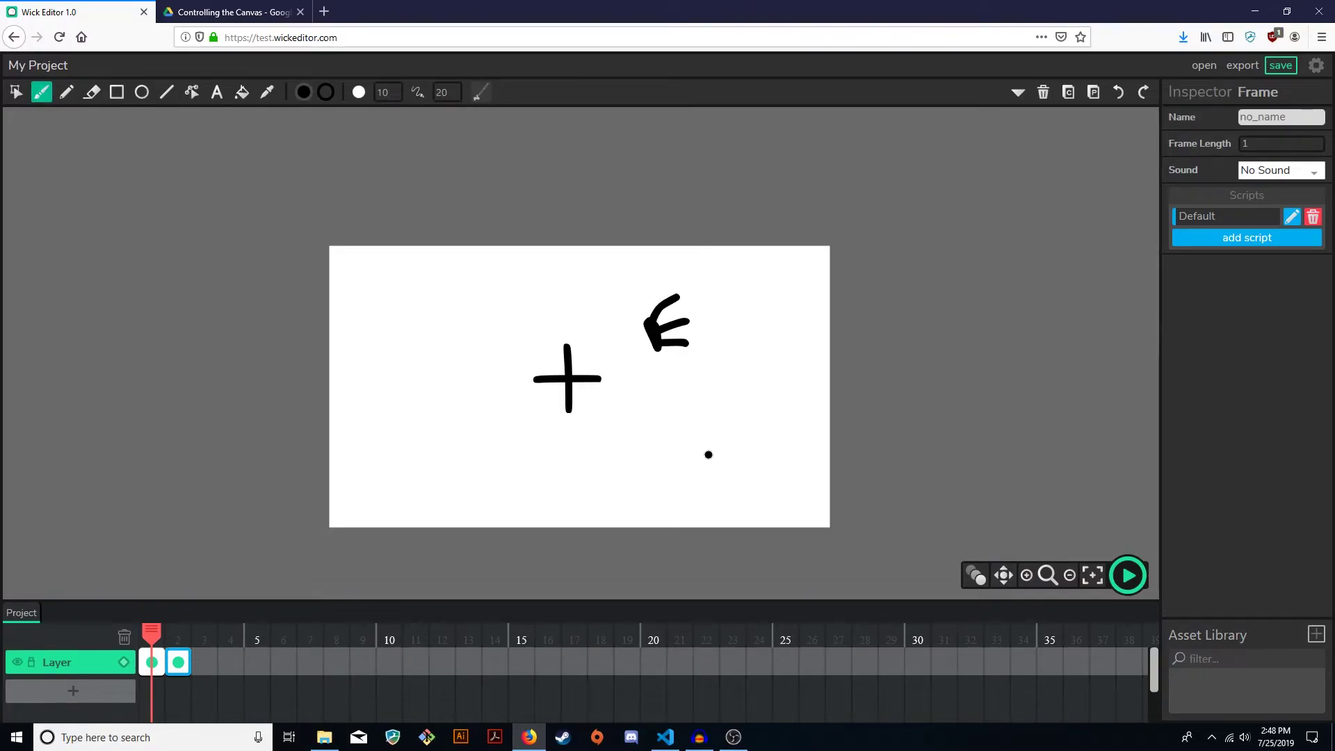
pyautogui.hotkey('ctrl', 'z')
pyautogui.hotkey('ctrl', 'z')
pyautogui.hotkey('ctrl', 'z')
pyautogui.hotkey('ctrl', 'z')
pyautogui.hotkey('ctrl', 'z')
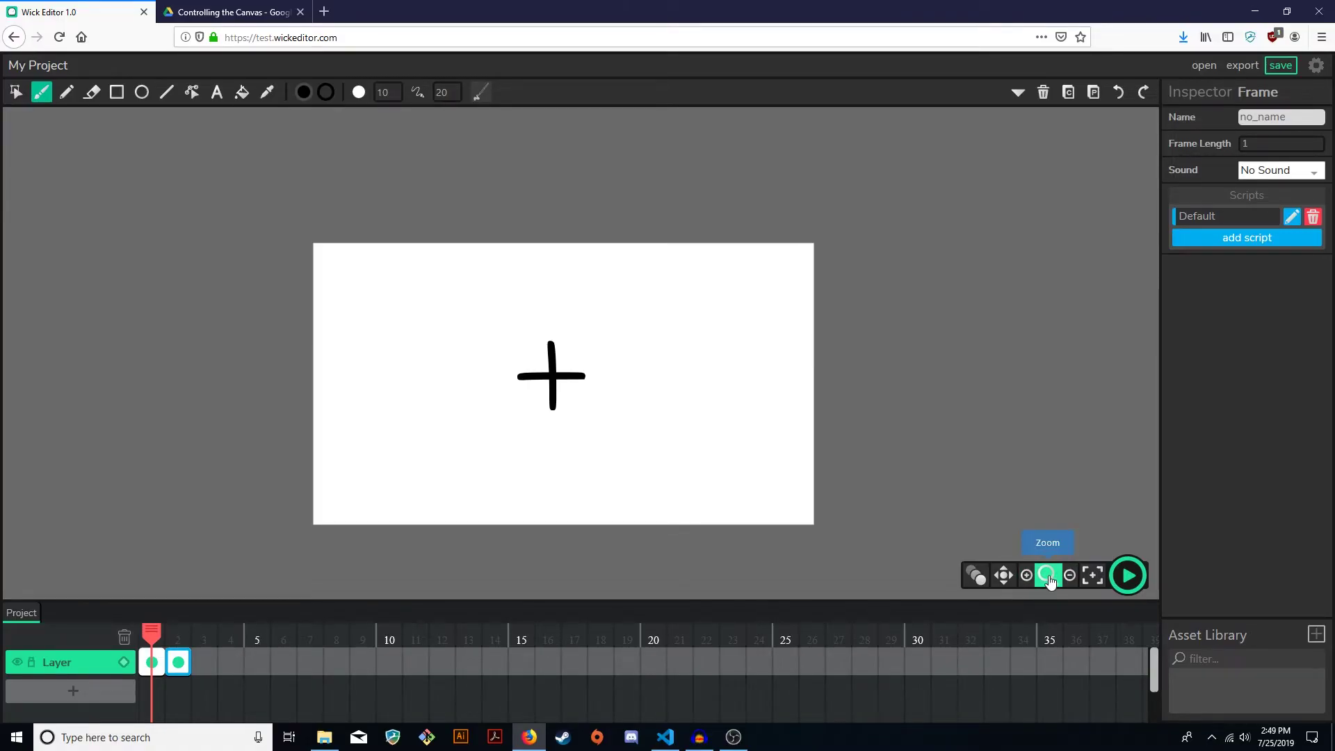
# Zoom in on the cross with six Zoom-tool clicks and a region drag around it
pyautogui.click(1055, 584)
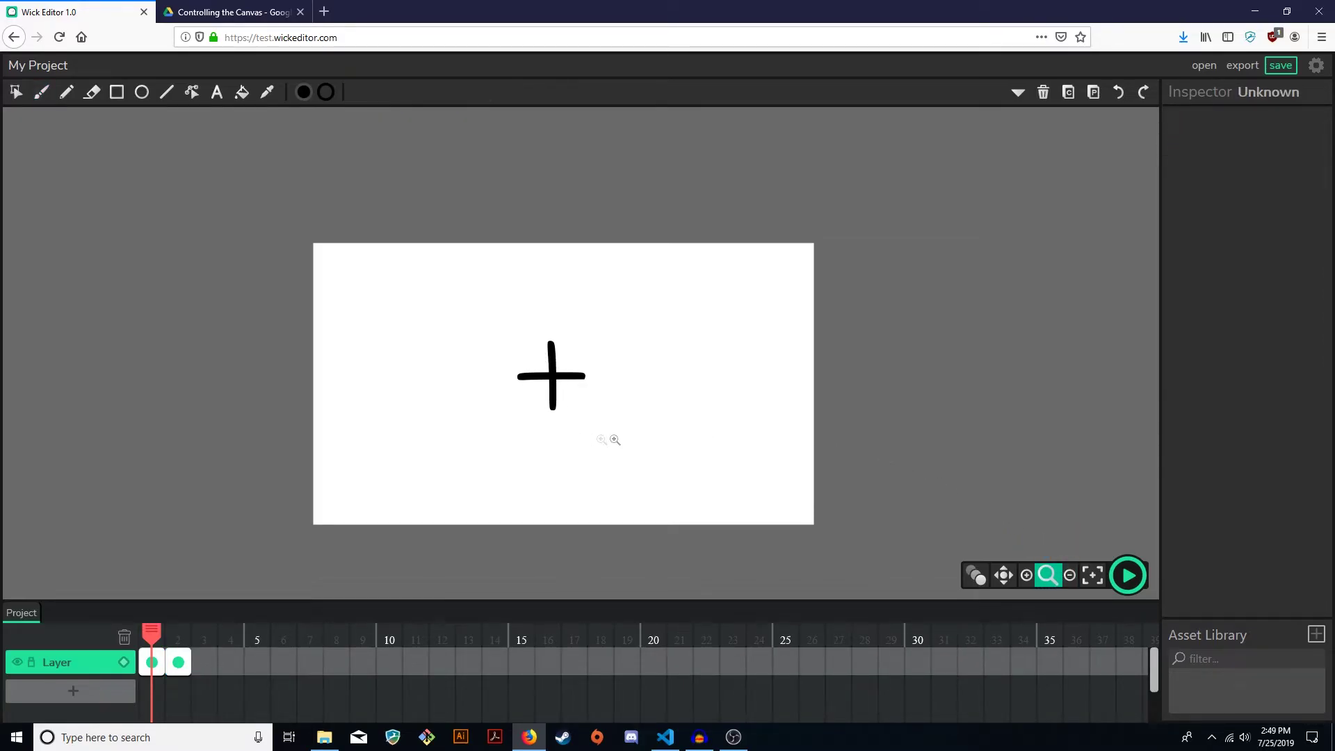
pyautogui.click(543, 386)
pyautogui.click(543, 386)
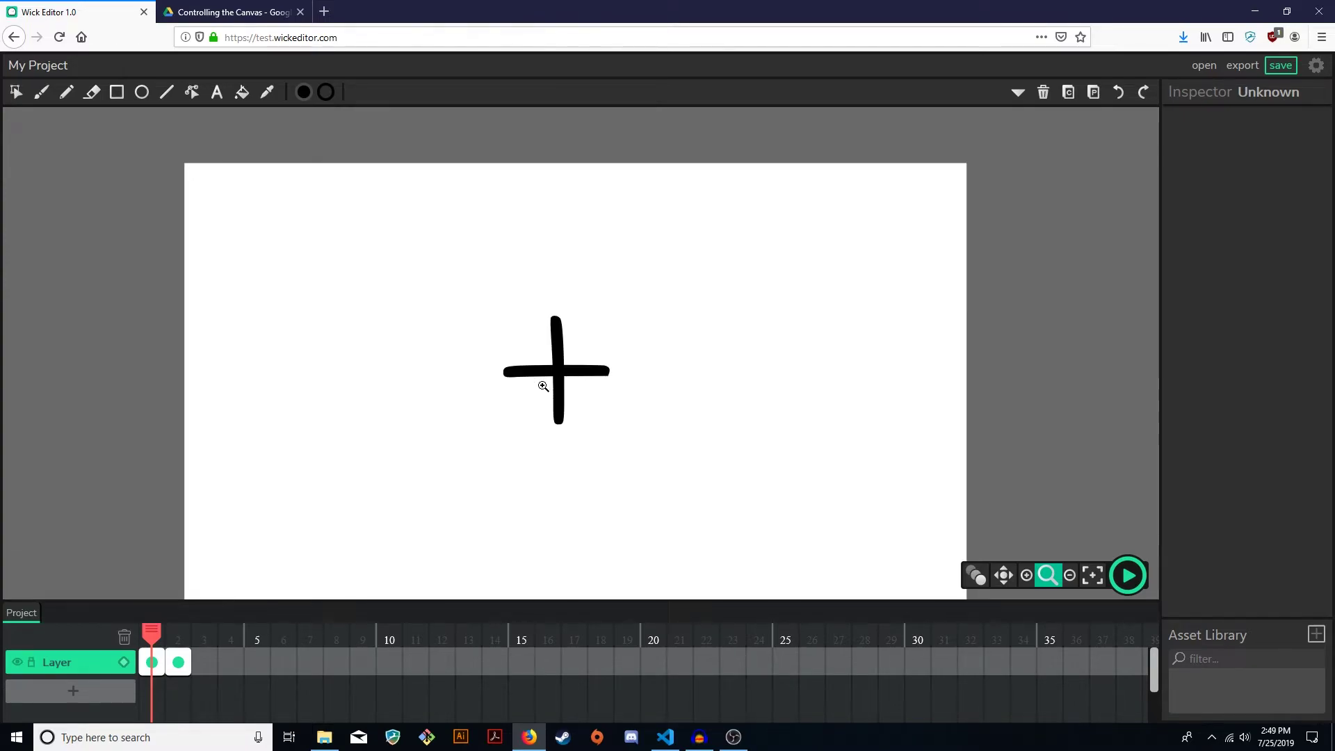
pyautogui.click(543, 386)
pyautogui.click(543, 386)
pyautogui.click(543, 386)
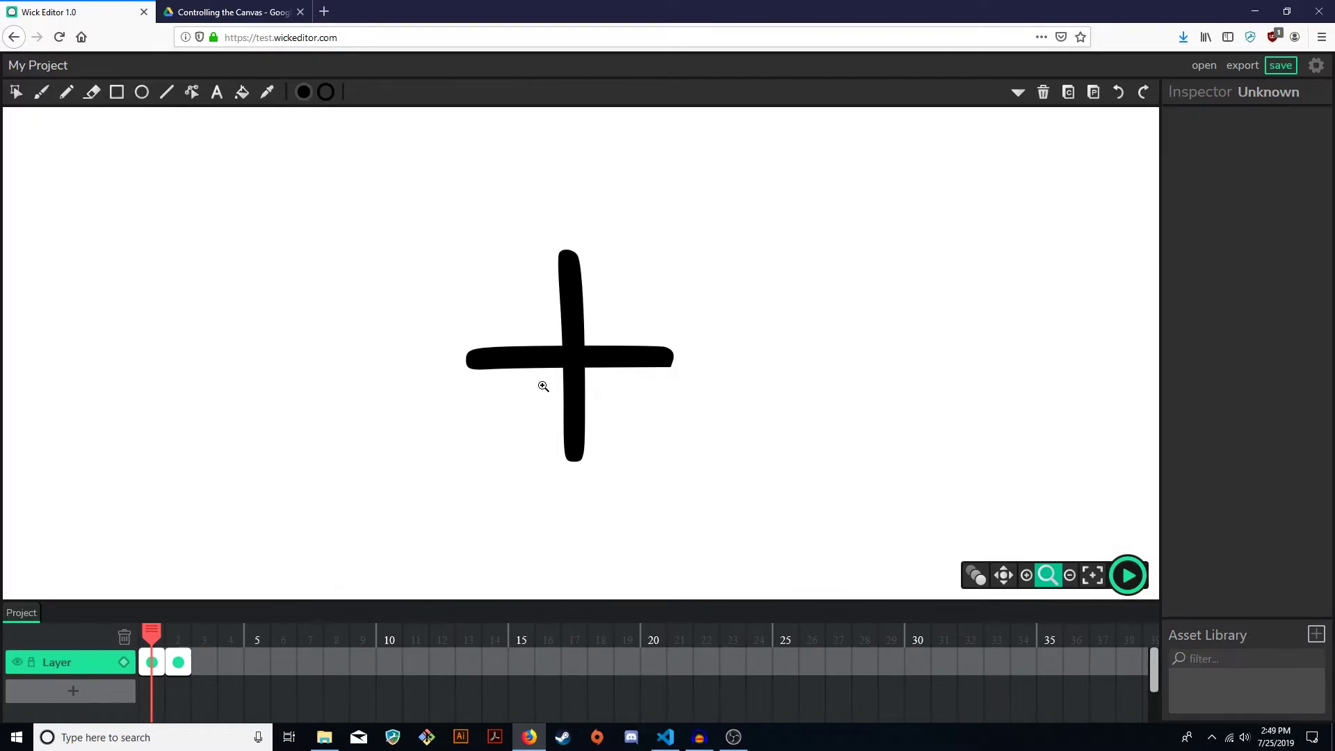
pyautogui.click(543, 386)
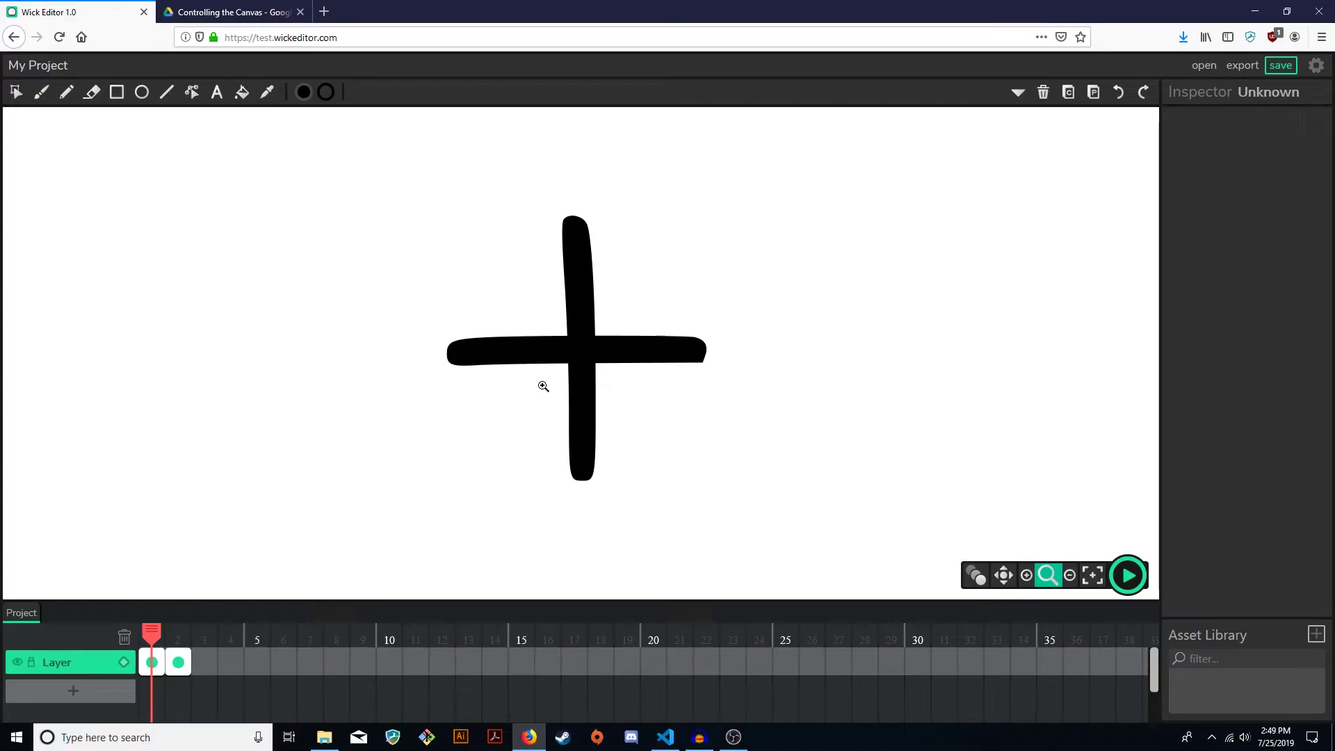
pyautogui.scroll(-6, 543, 386)
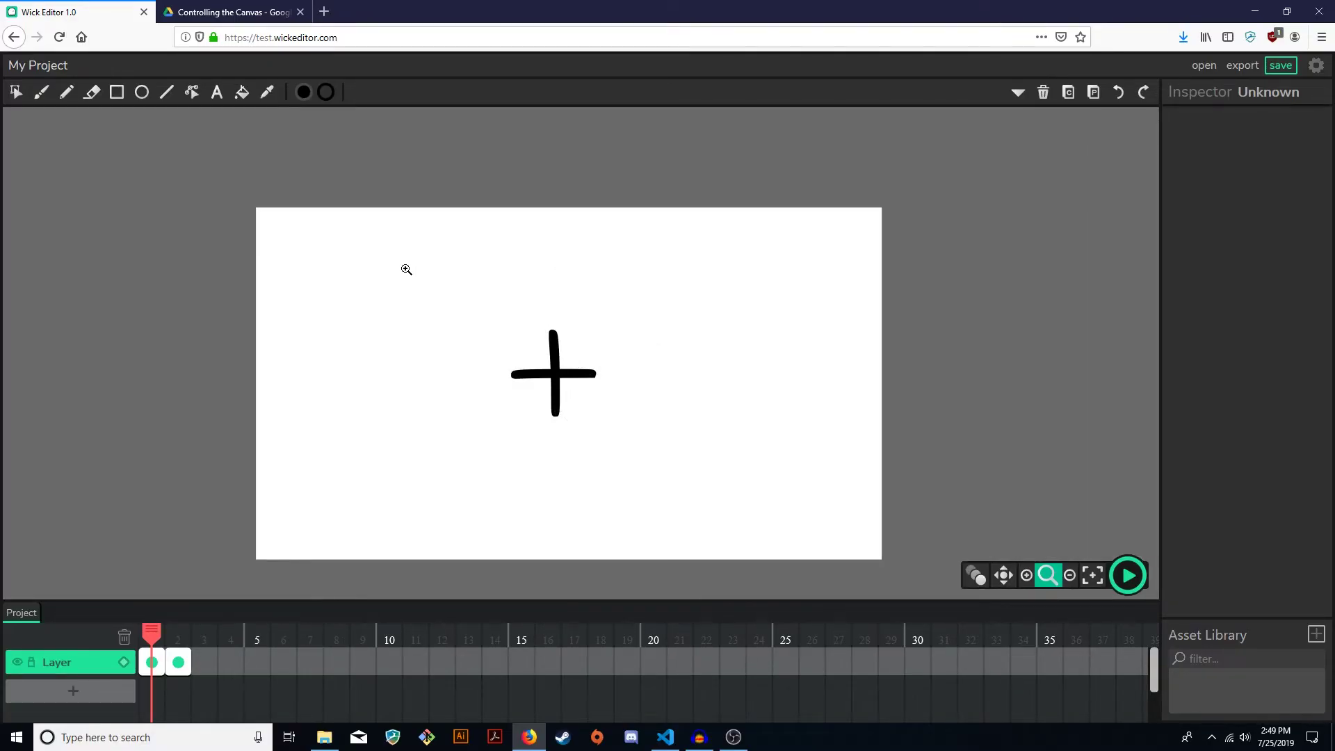
pyautogui.moveTo(405, 269); pyautogui.dragTo(723, 488)
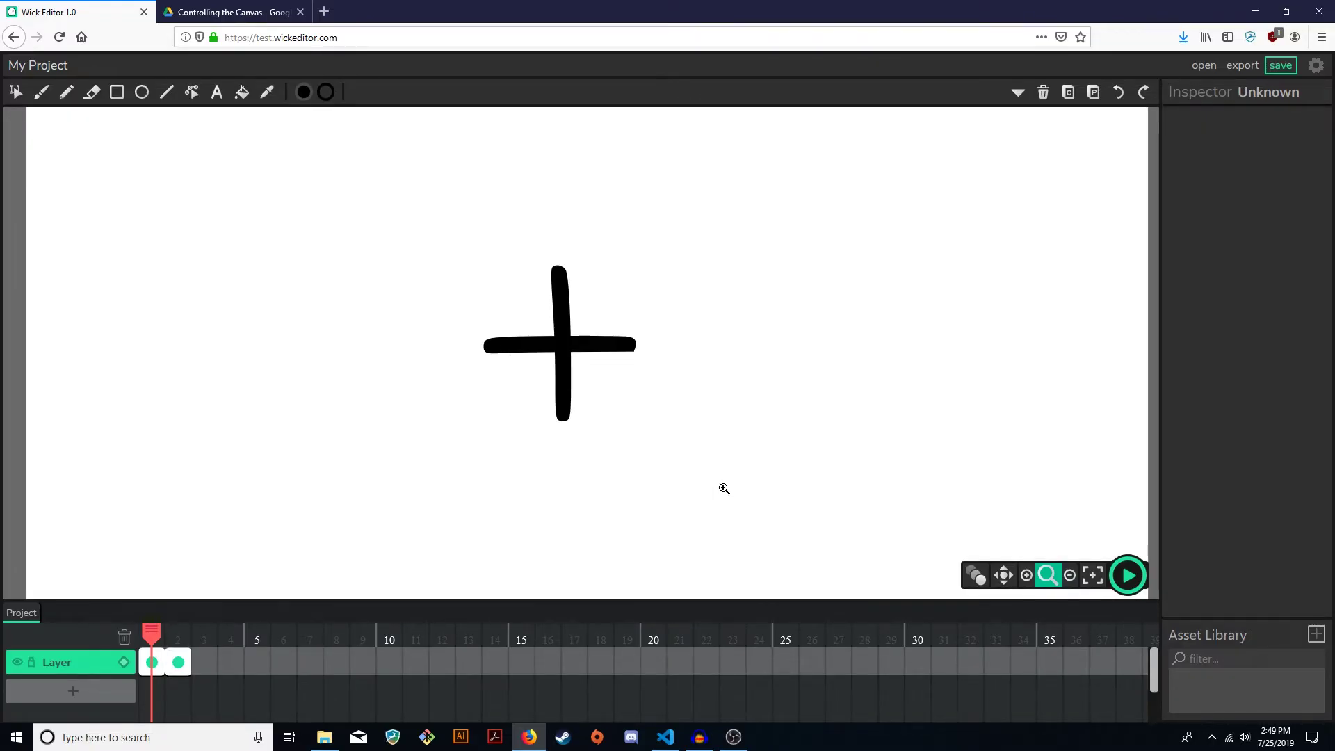
# Step the view zoom out twice, in three times, then out twice more
pyautogui.click(1070, 577)
pyautogui.click(1070, 577)
pyautogui.click(1070, 577)
pyautogui.click(1028, 575)
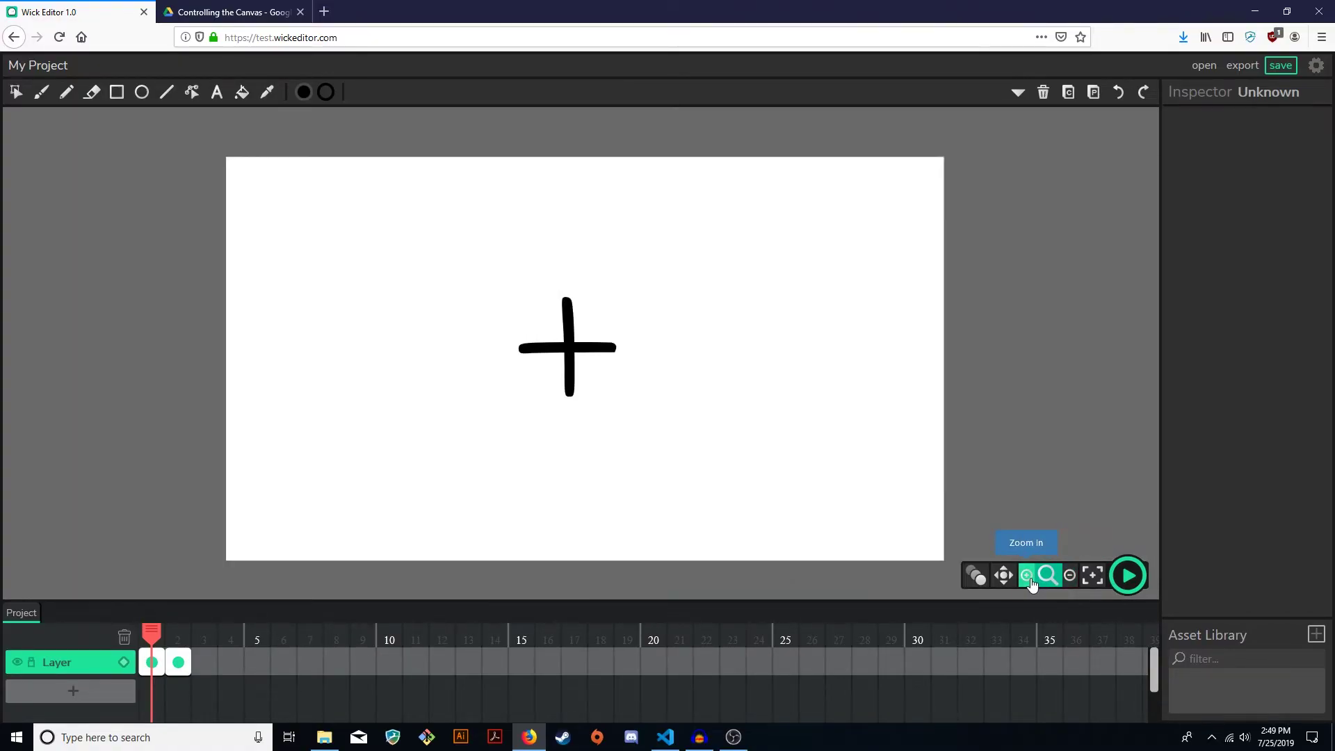
pyautogui.click(1028, 576)
pyautogui.click(1028, 576)
pyautogui.click(1071, 577)
pyautogui.click(1074, 581)
# Pan the stage far left and zoom in until it leaves the view
pyautogui.click(1004, 575)
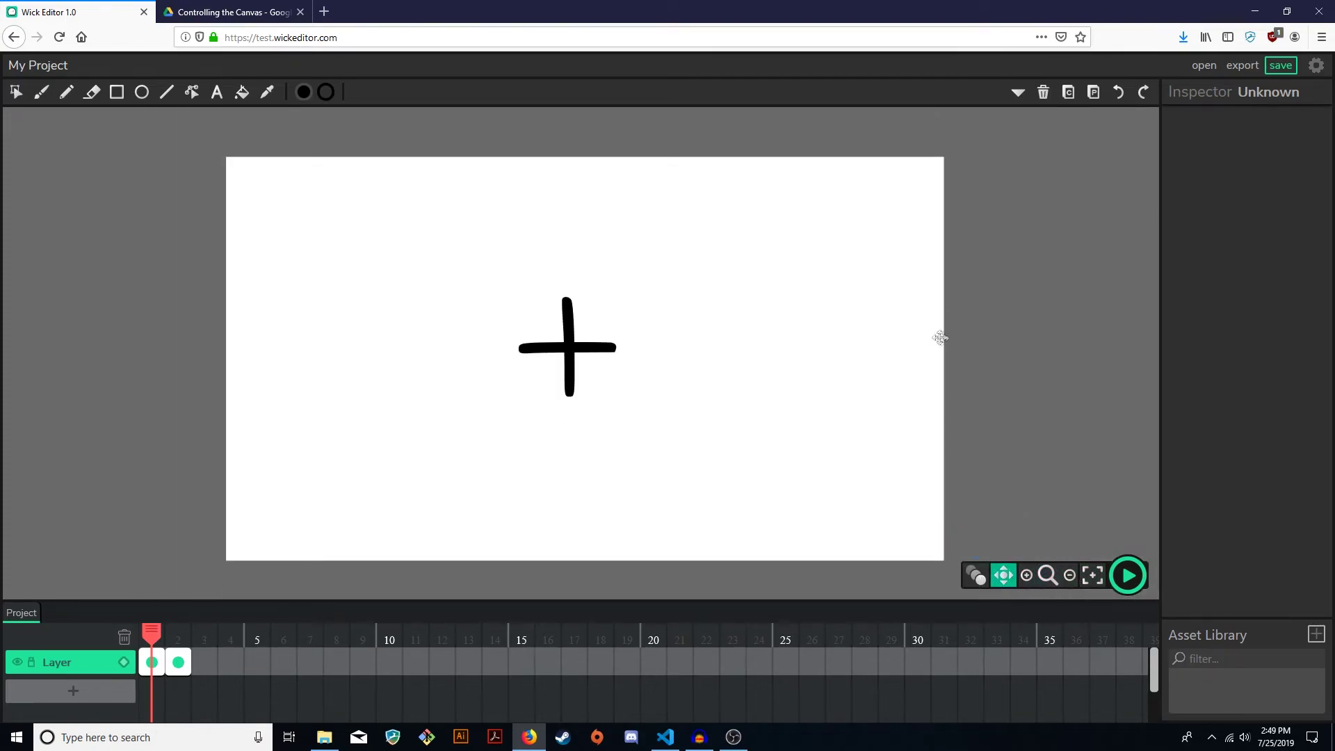
pyautogui.moveTo(942, 334); pyautogui.dragTo(507, 331)
pyautogui.click(1035, 588)
pyautogui.click(1035, 588)
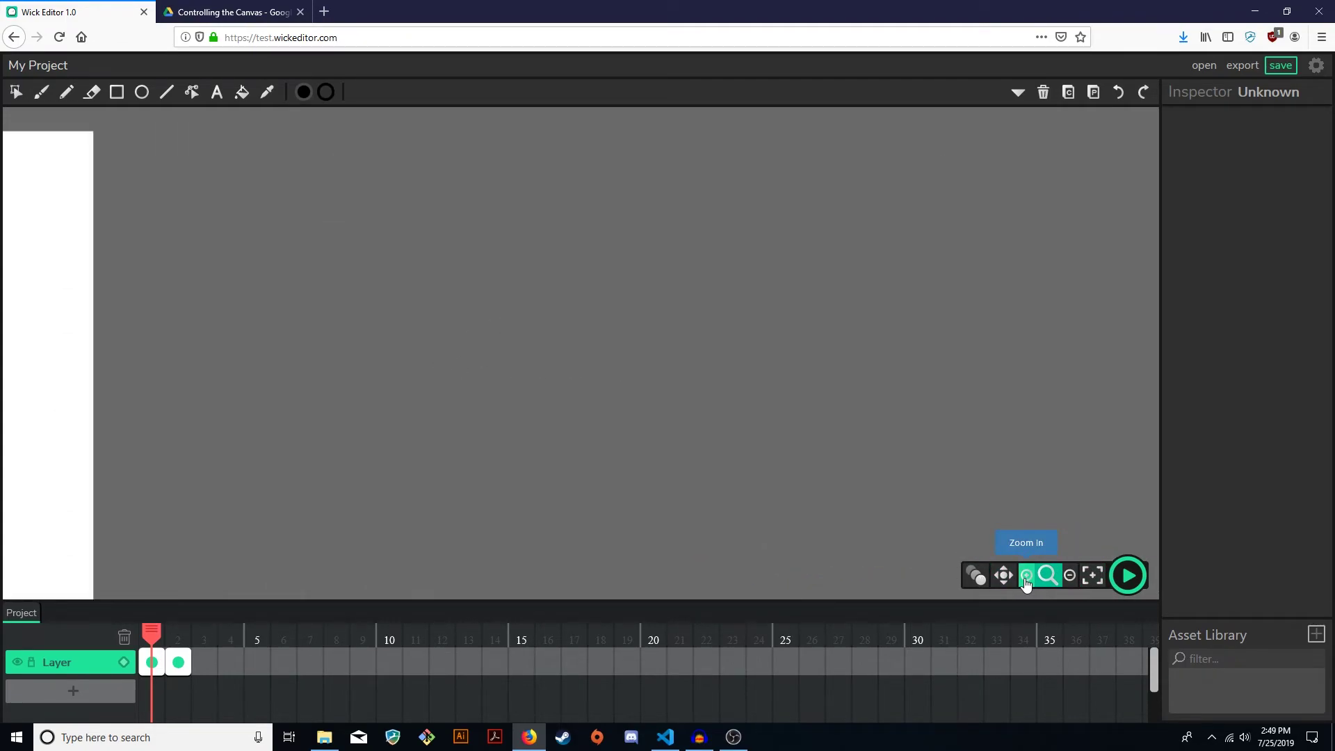
pyautogui.click(1036, 588)
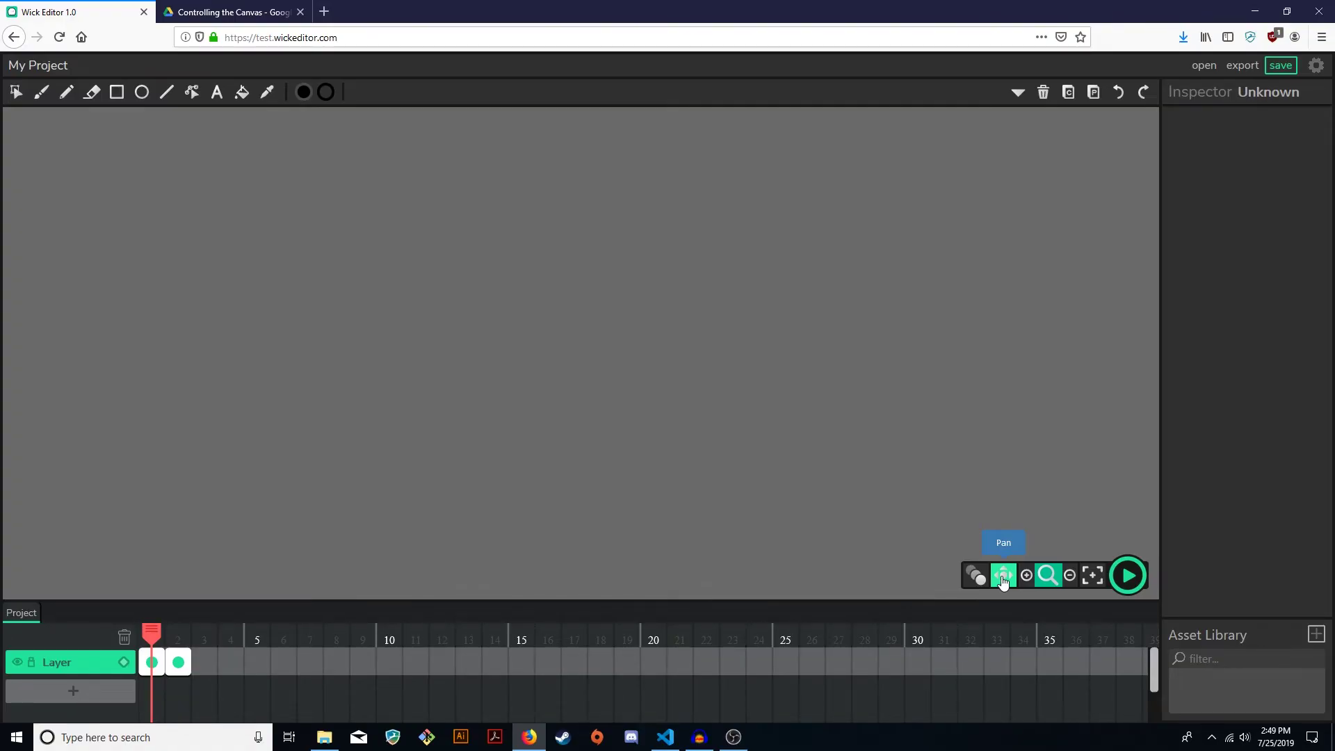
# Recenter the view so the stage and its cross sit centred at normal size
pyautogui.click(1091, 586)
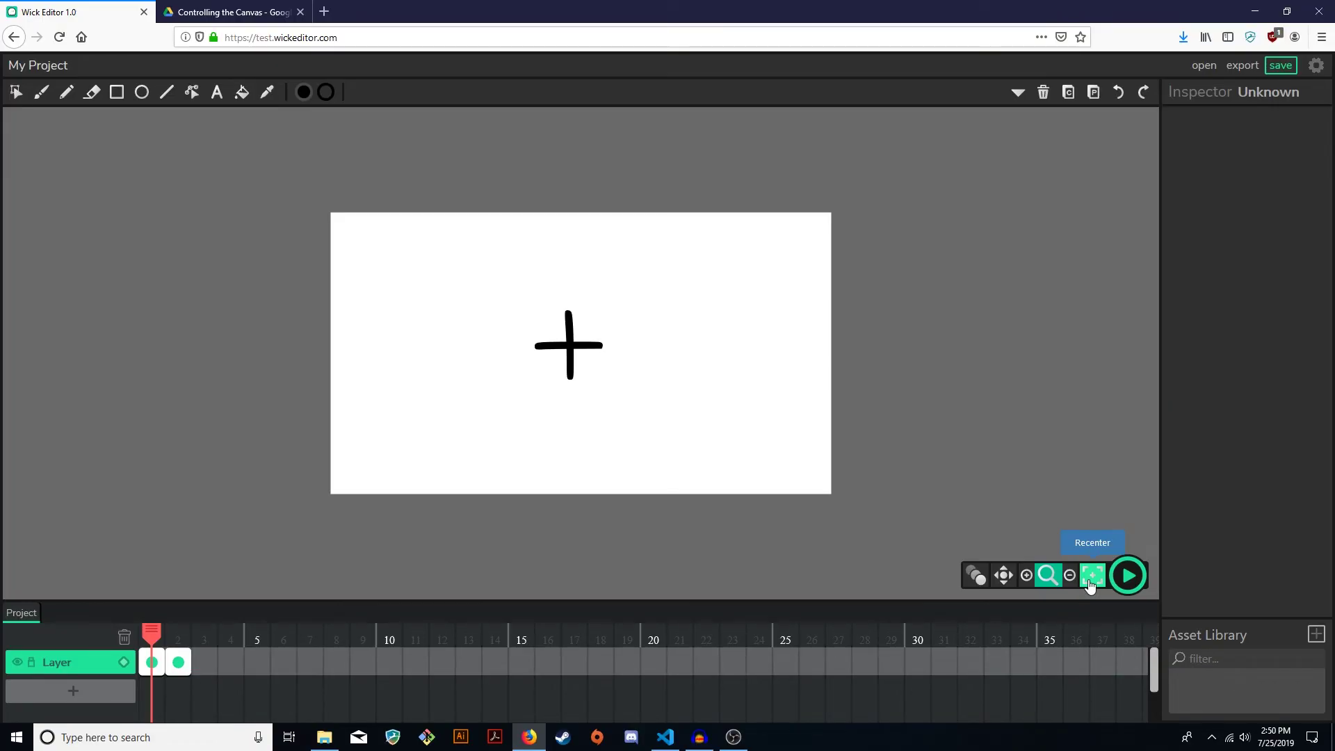
pyautogui.click(1092, 577)
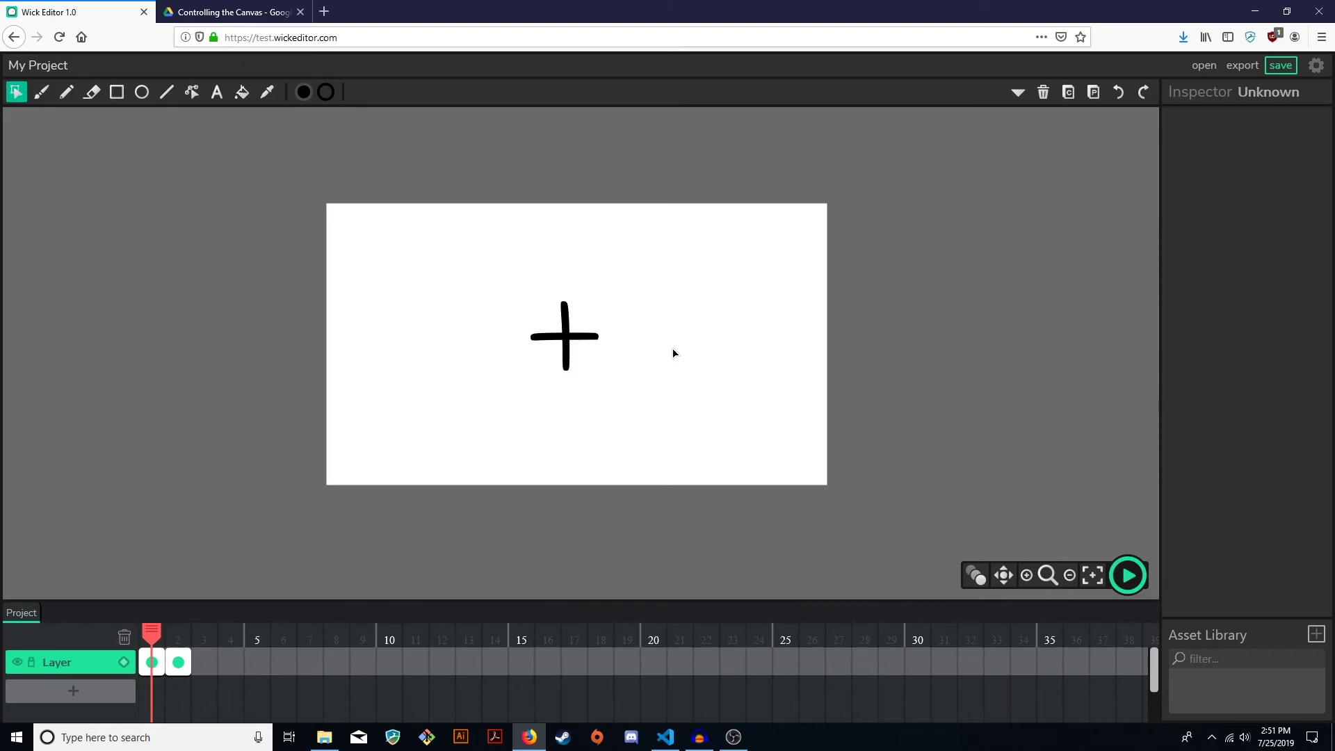